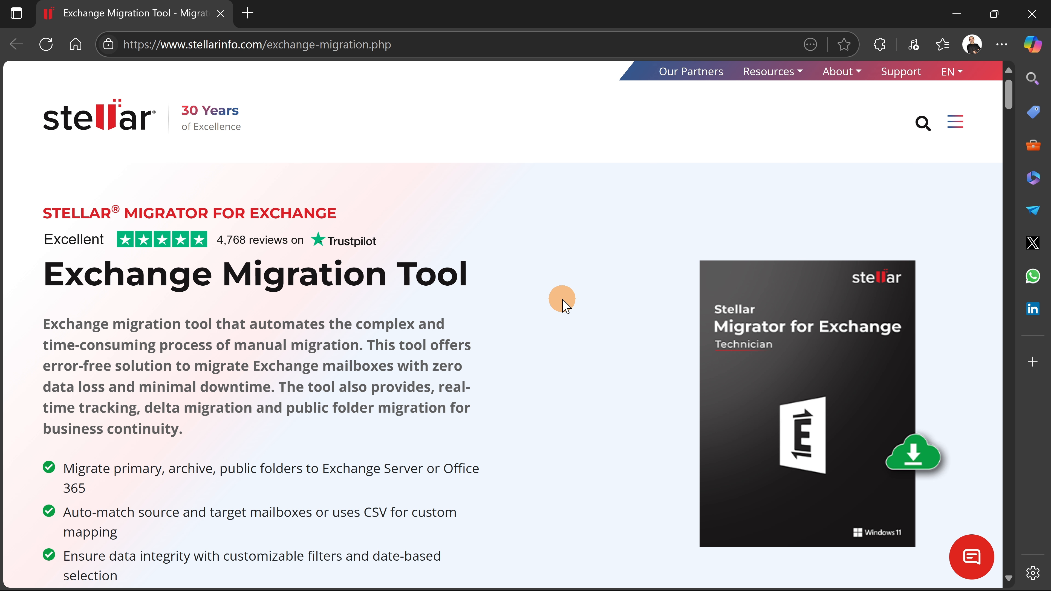
- Review the Stellar Migrator for Exchange product page, covering its overview, free trial offer and top use cases
scroll(385, 319, "down", 2)
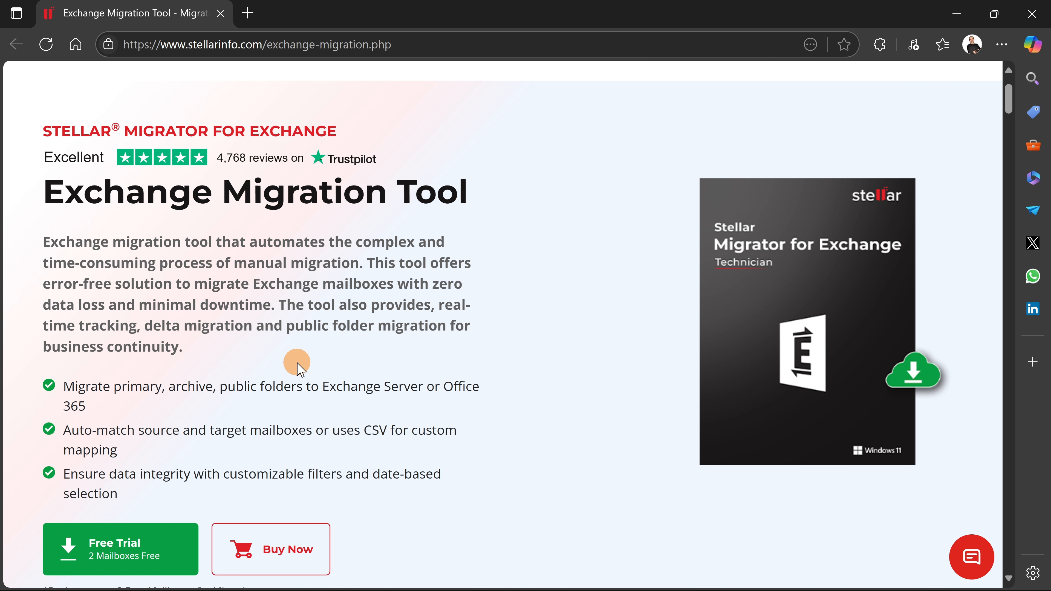
scroll(298, 375, "down", 2)
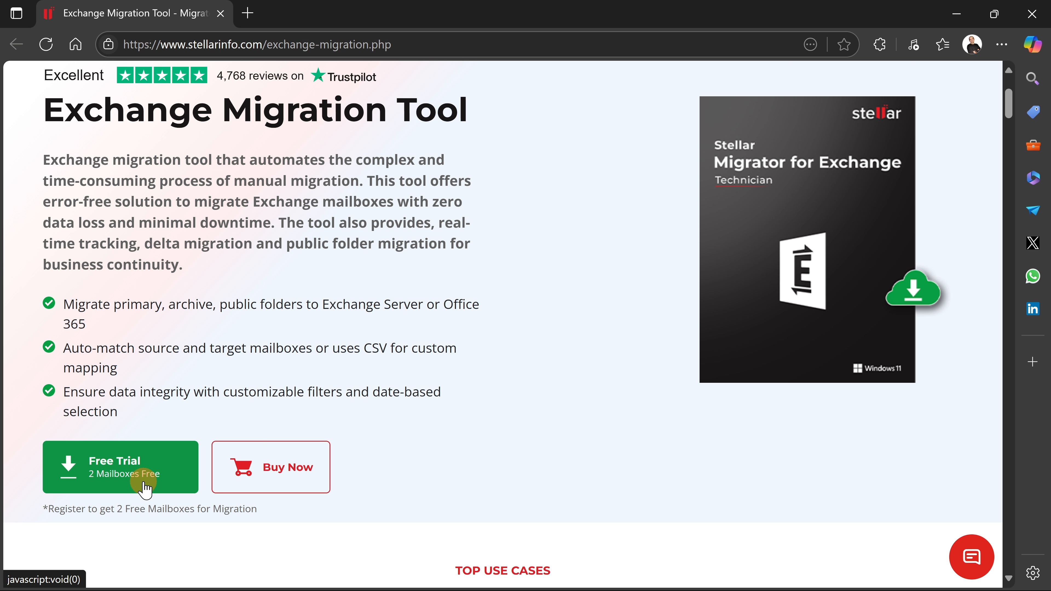
scroll(269, 443, "down", 3)
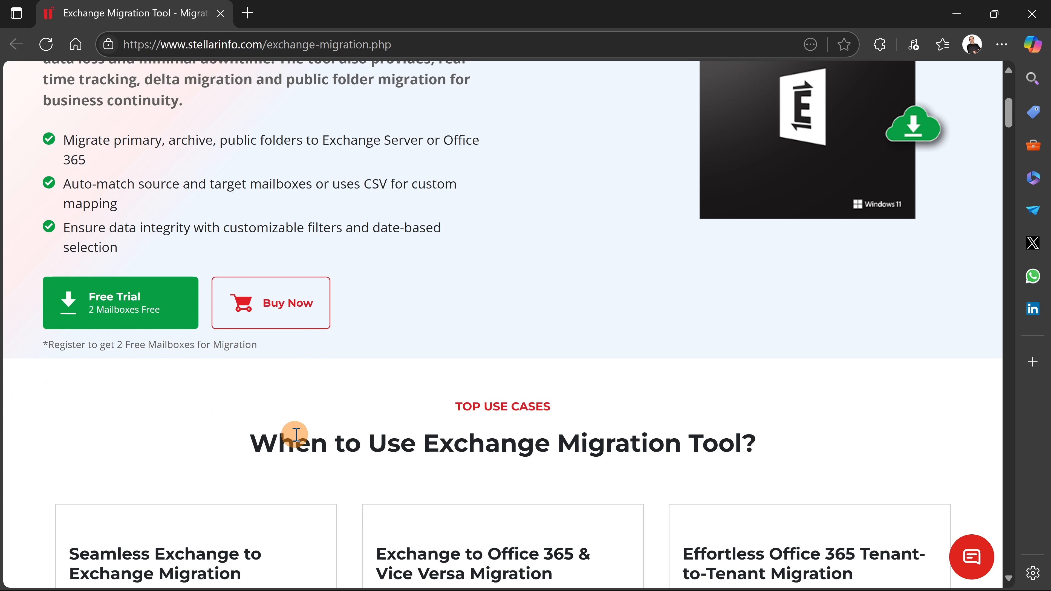
scroll(379, 370, "down", 3)
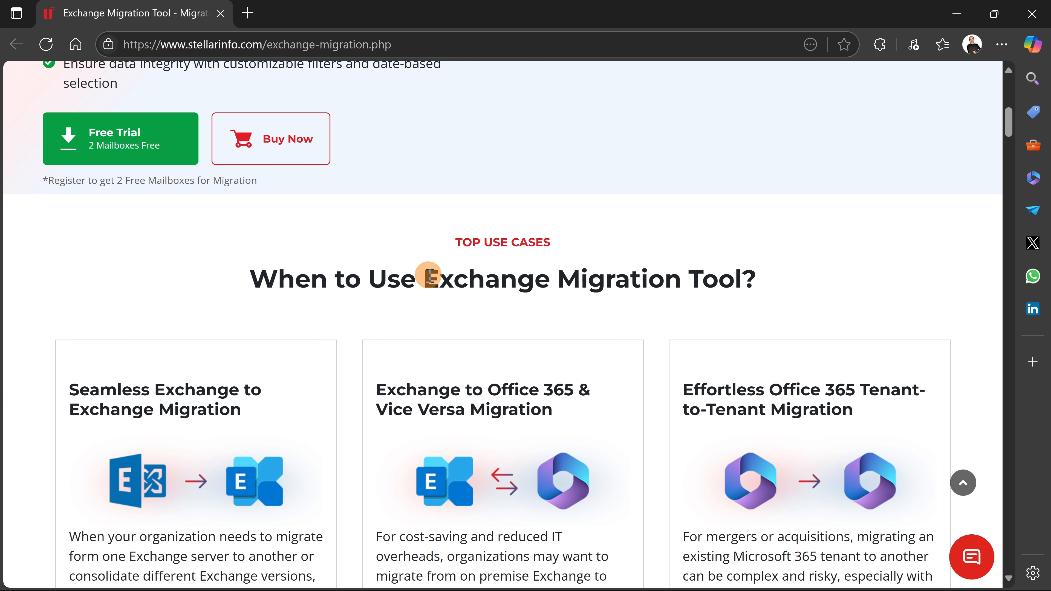
scroll(429, 276, "down", 2)
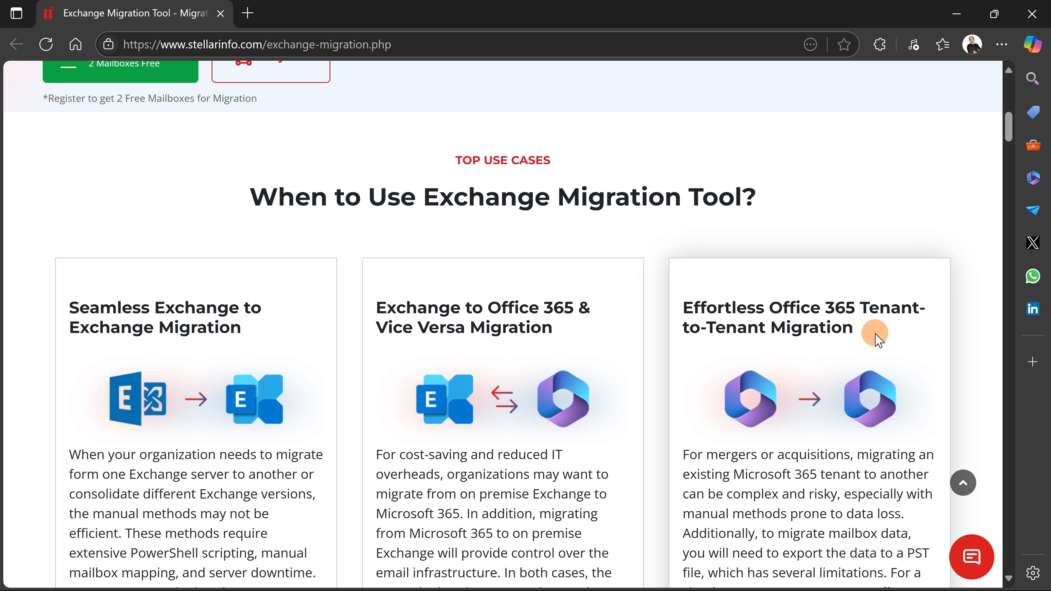
scroll(878, 342, "down", 2)
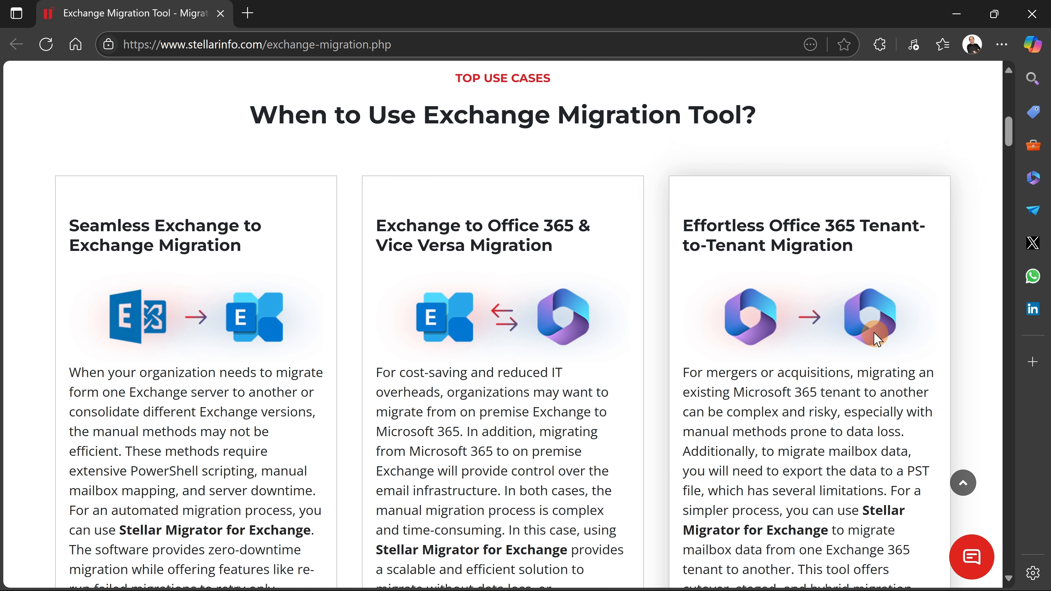
scroll(809, 308, "down", 4)
scroll(810, 310, "down", 7)
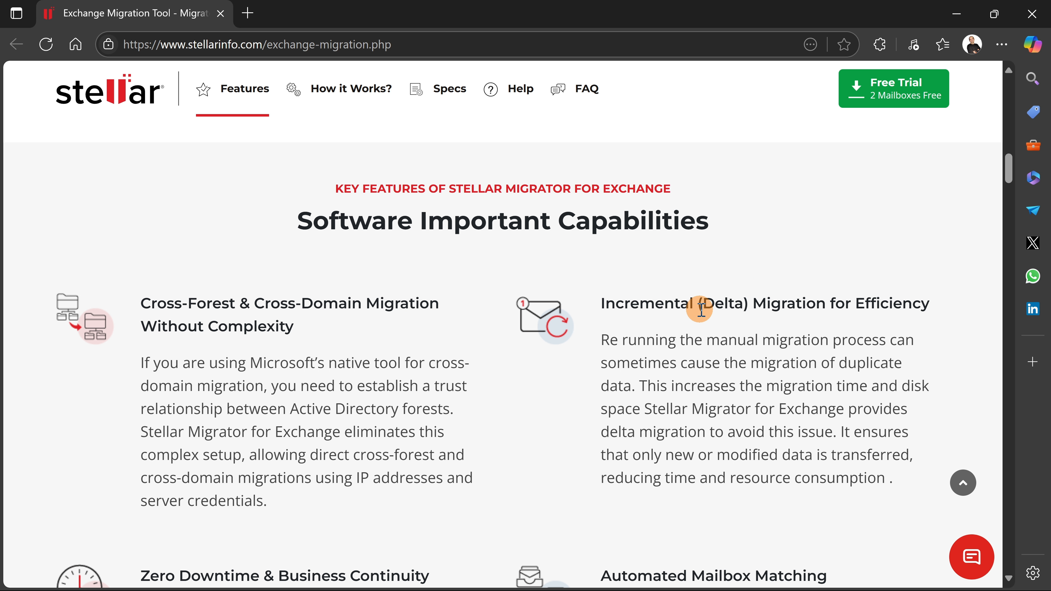
- Examine the software's important capabilities and the introduction to the usage steps on the product page
scroll(739, 313, "down", 2)
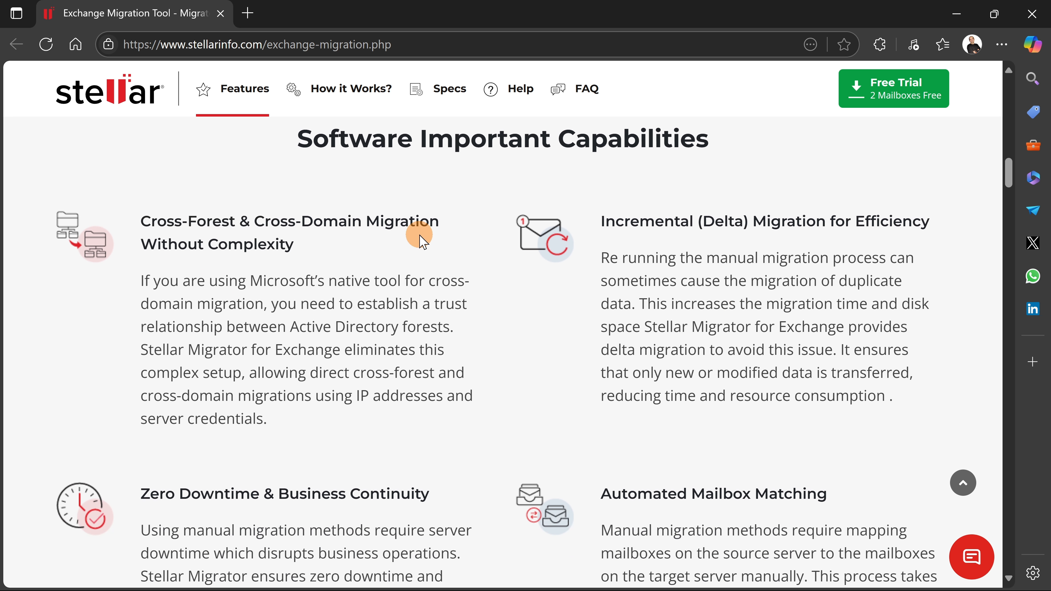
scroll(420, 236, "down", 4)
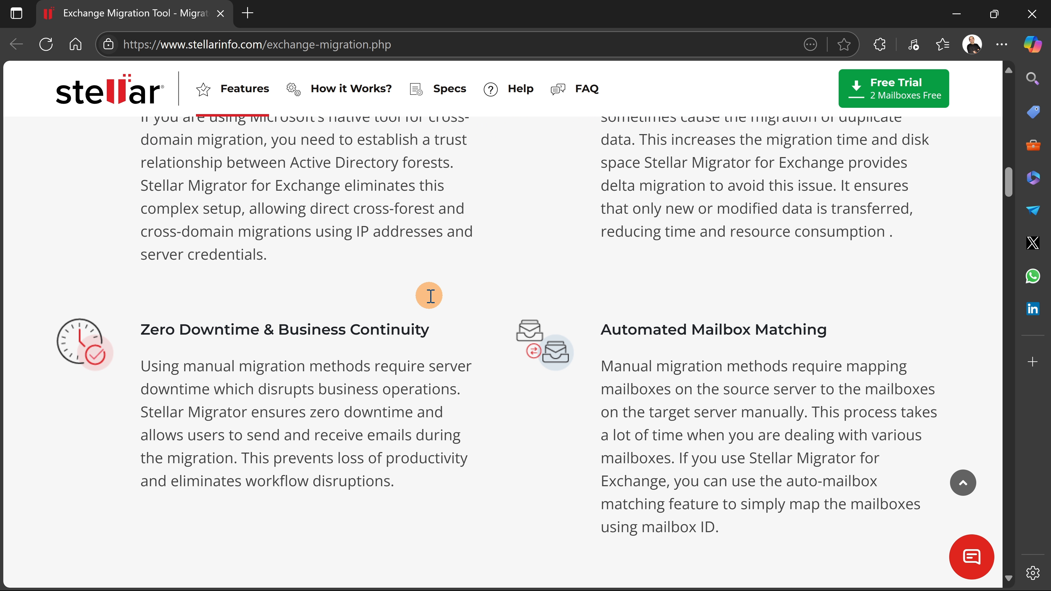
scroll(500, 312, "down", 2)
scroll(538, 325, "down", 2)
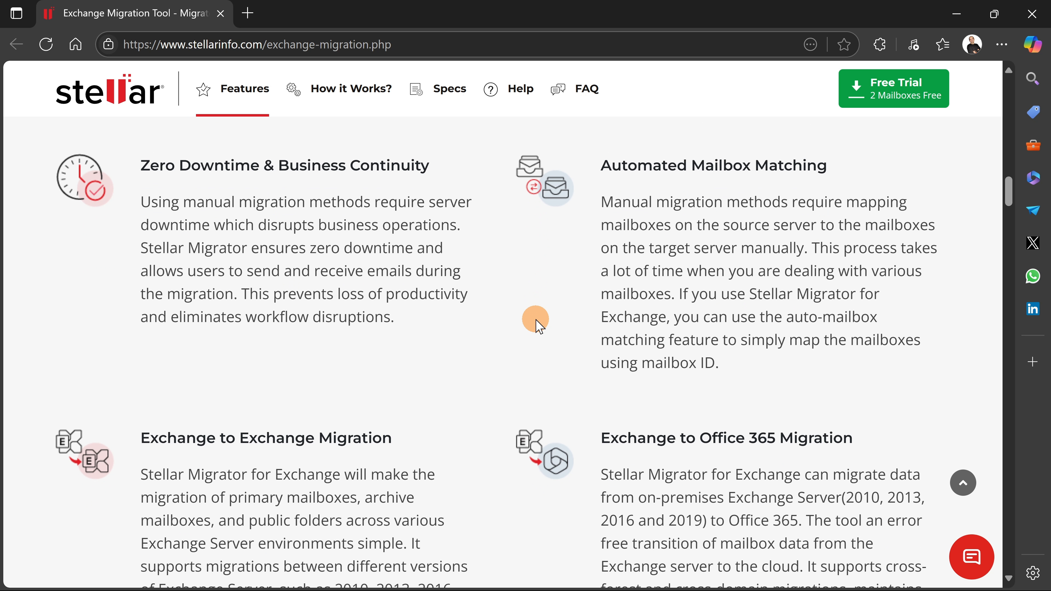
scroll(538, 325, "down", 2)
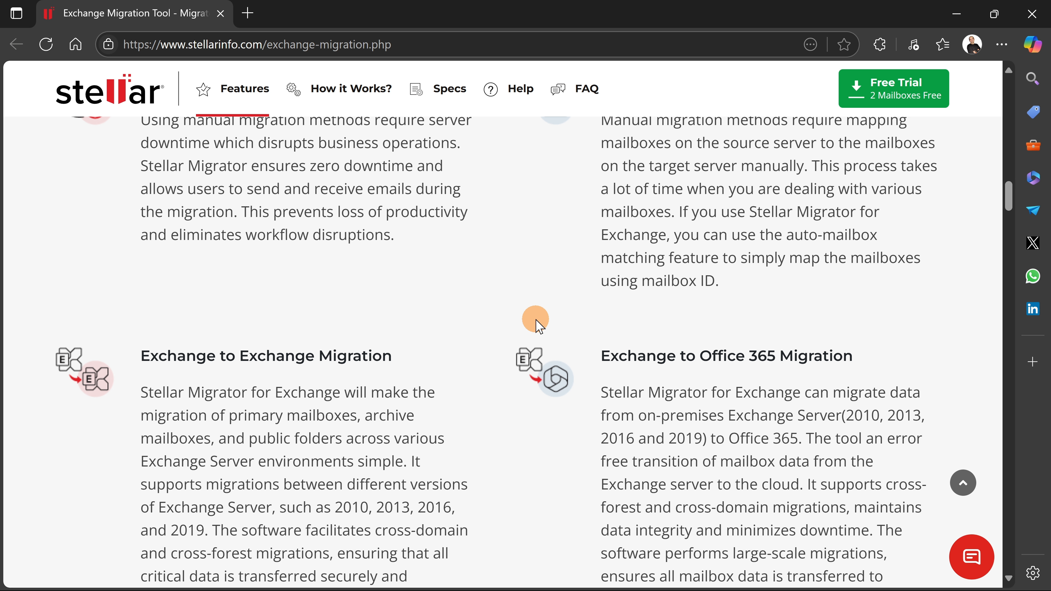
scroll(538, 325, "down", 5)
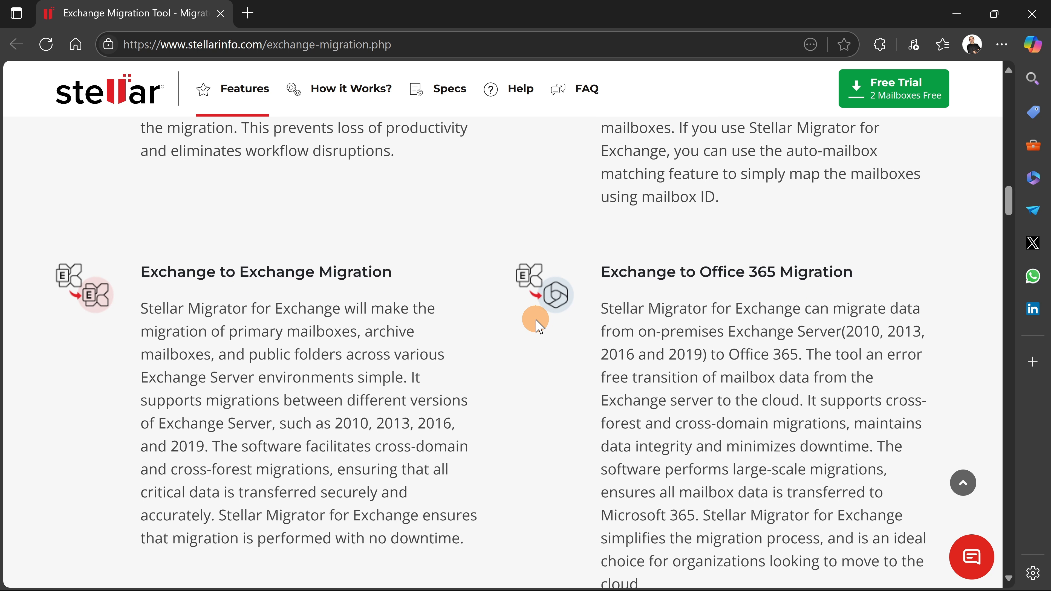
scroll(538, 325, "down", 3)
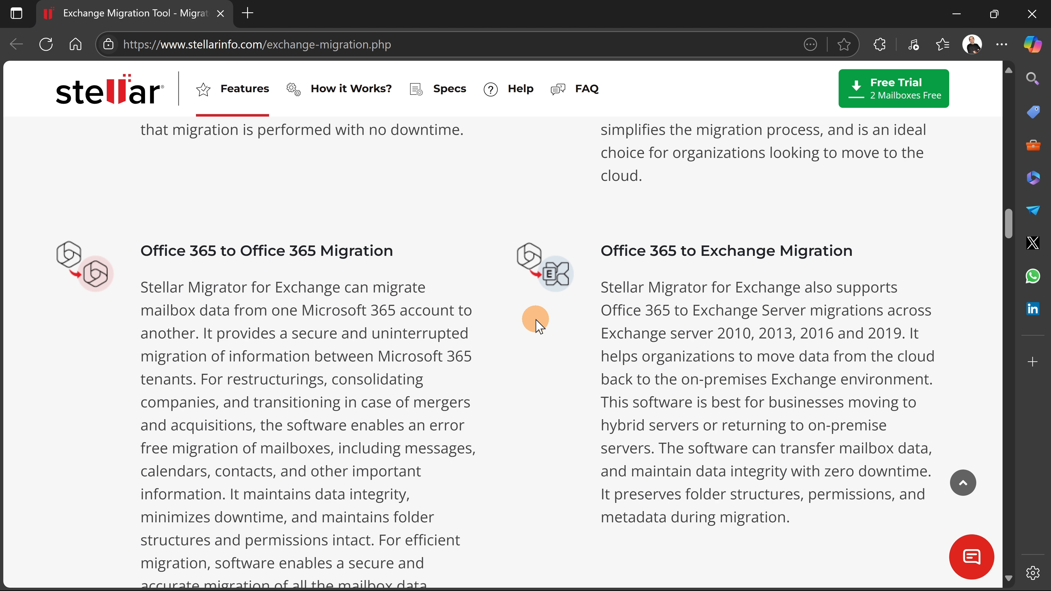
scroll(538, 325, "down", 2)
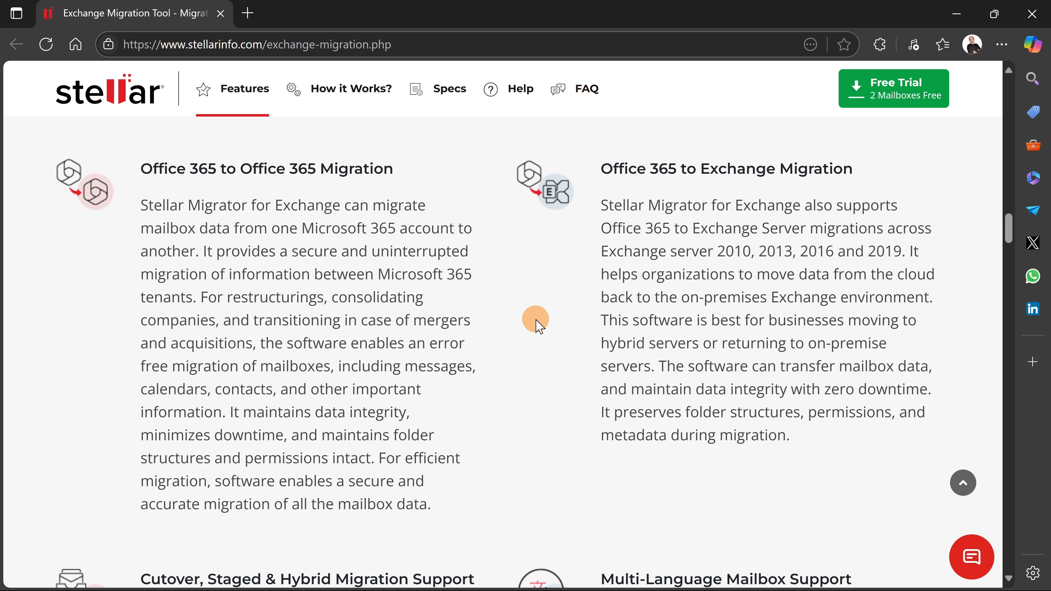
scroll(538, 325, "down", 15)
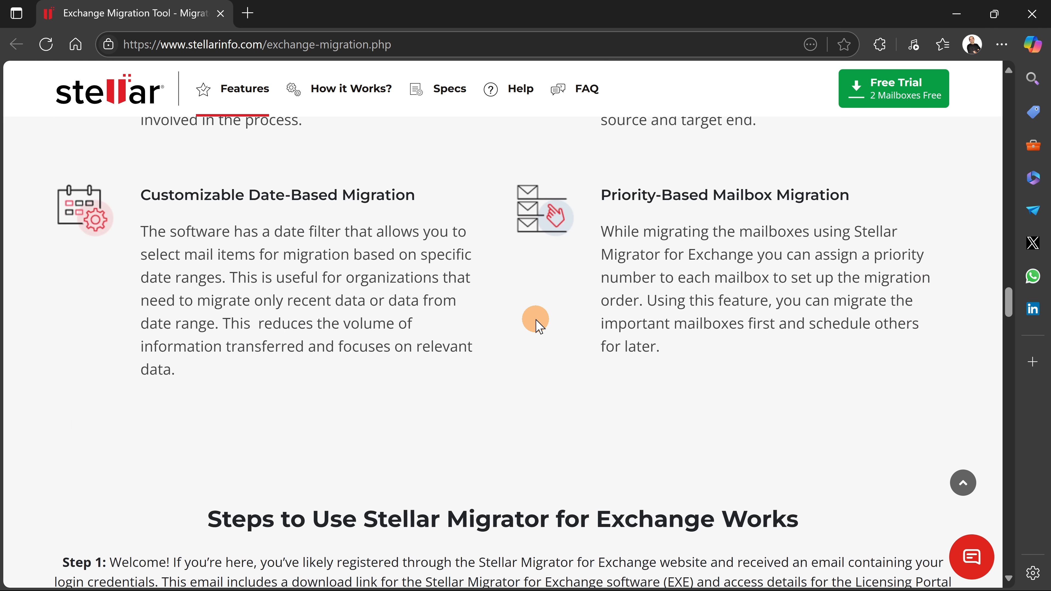
scroll(538, 325, "down", 6)
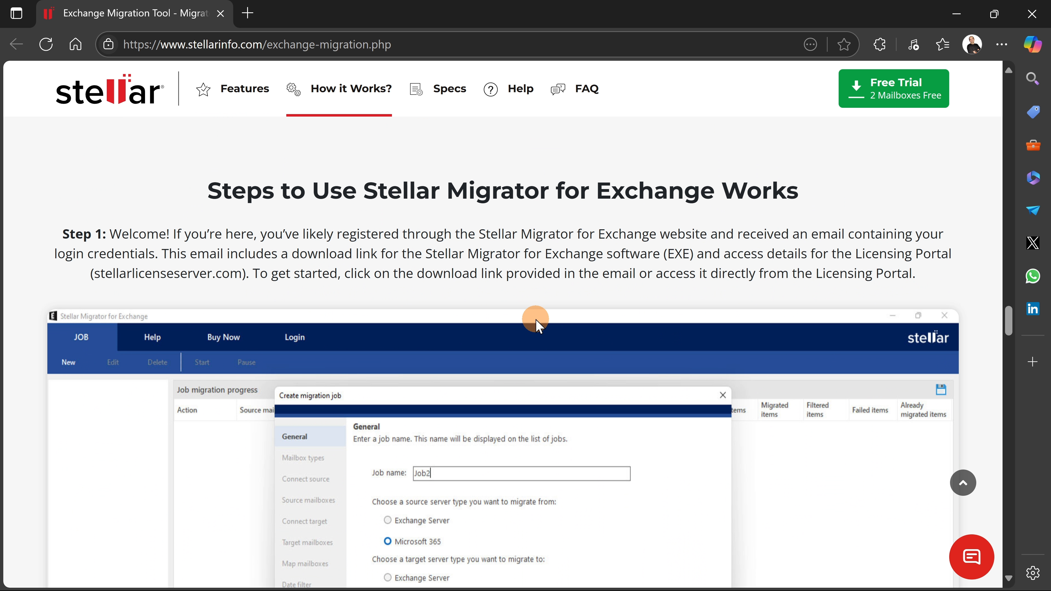
scroll(537, 326, "up", 8)
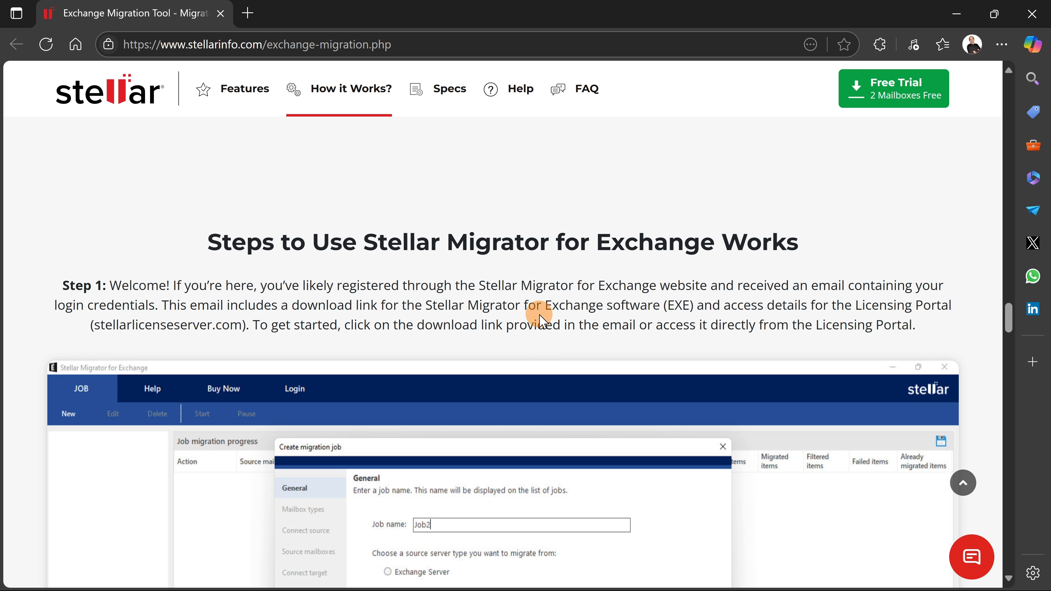
scroll(542, 321, "up", 3)
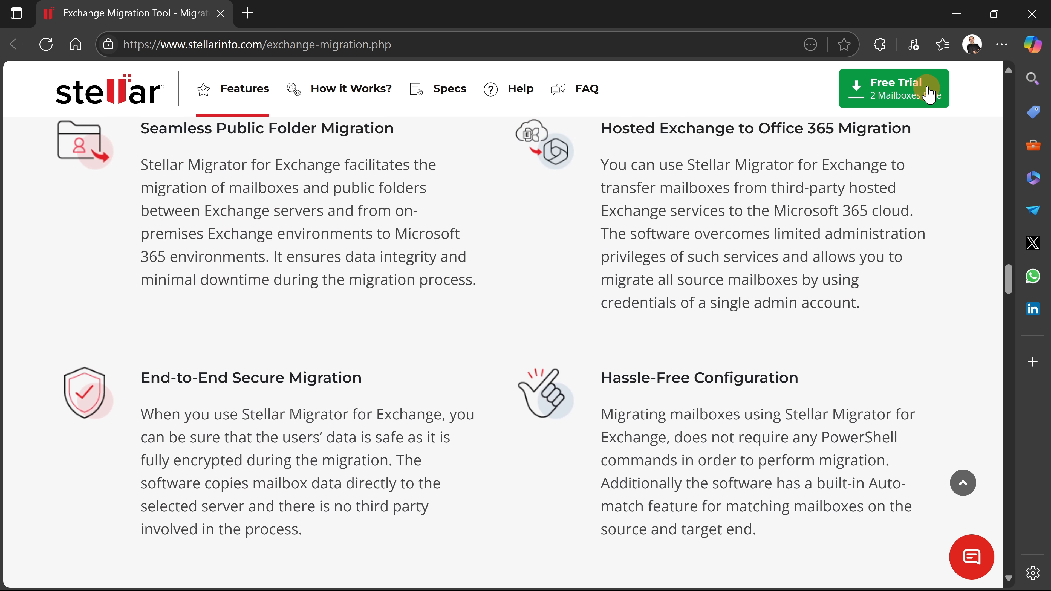
- Put the browser away and launch Stellar Migrator for Exchange from the desktop
left_click(954, 16)
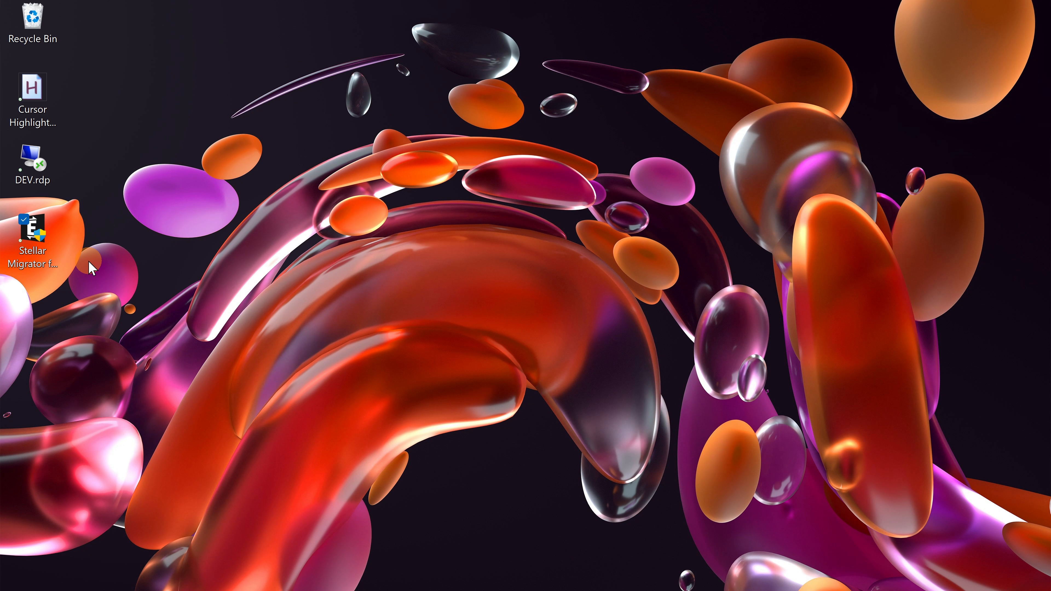
double_click(35, 245)
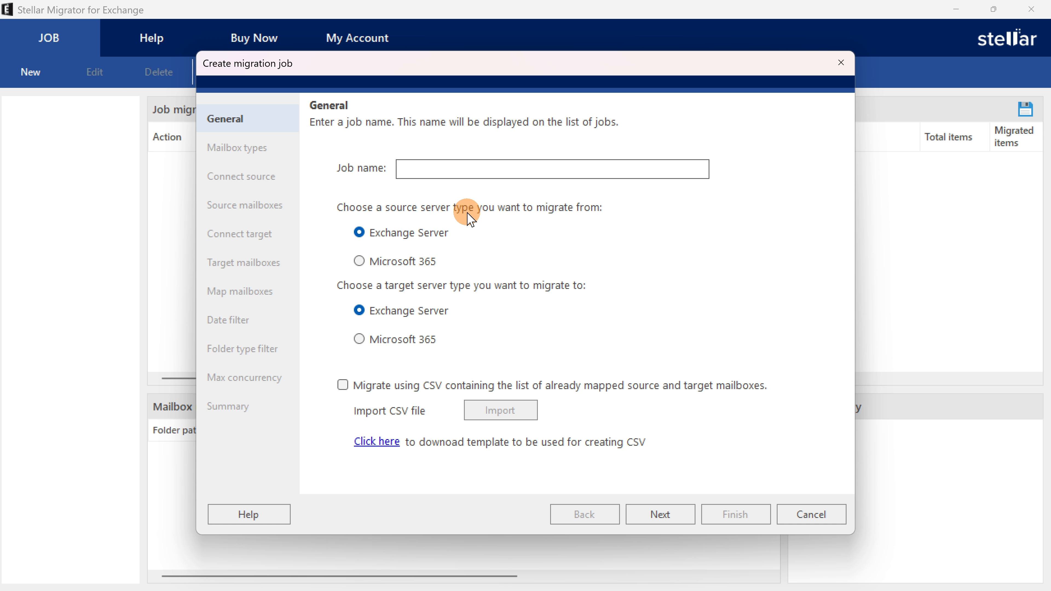
- Name the migration job Job 1, choose Microsoft 365 as both source and target, and migrate only primary mailboxes
type("Job 1")
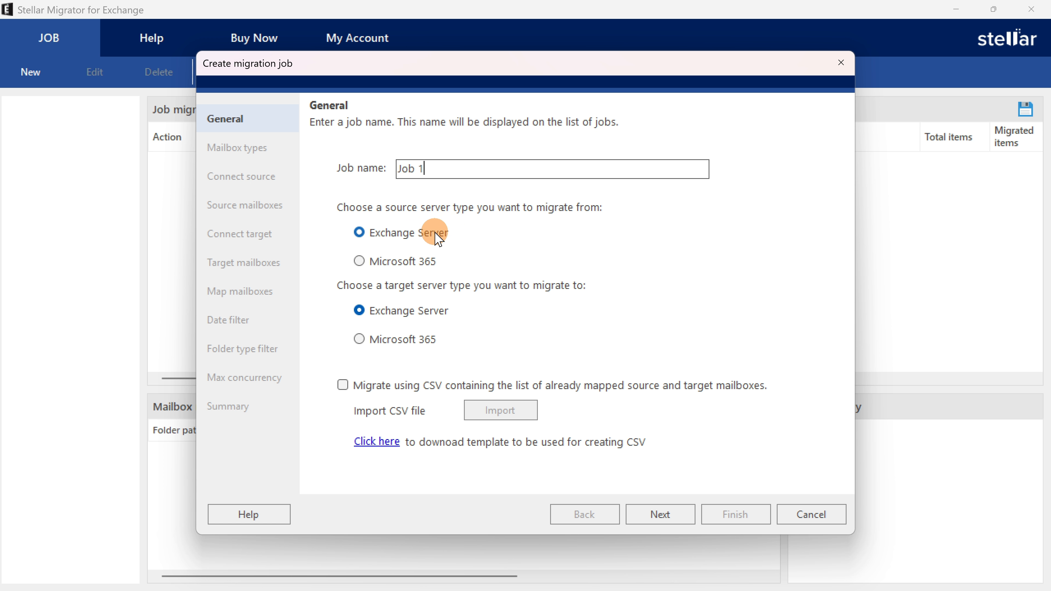
left_click(428, 266)
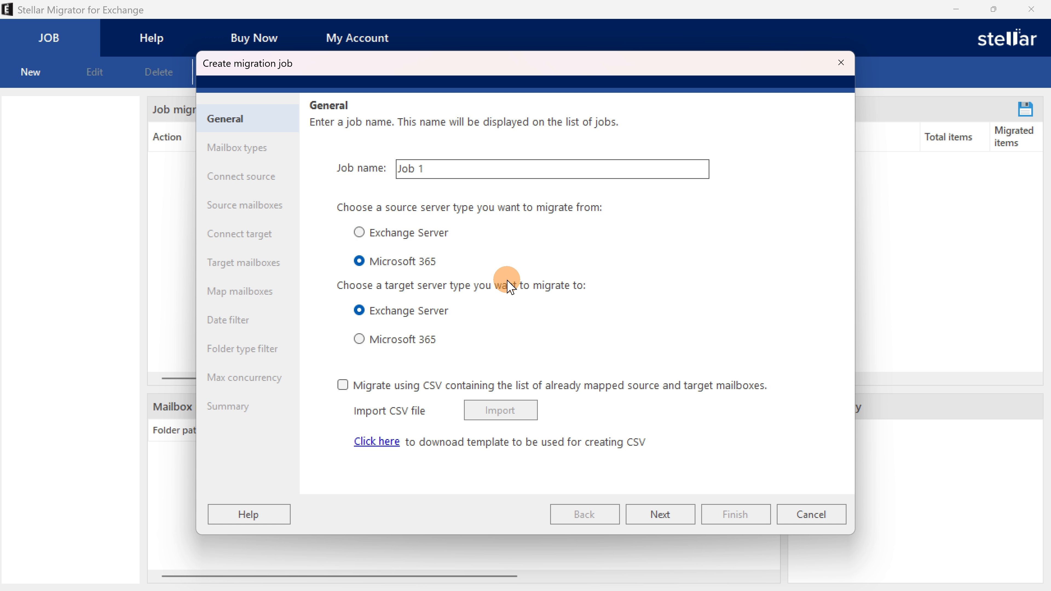
left_click(433, 343)
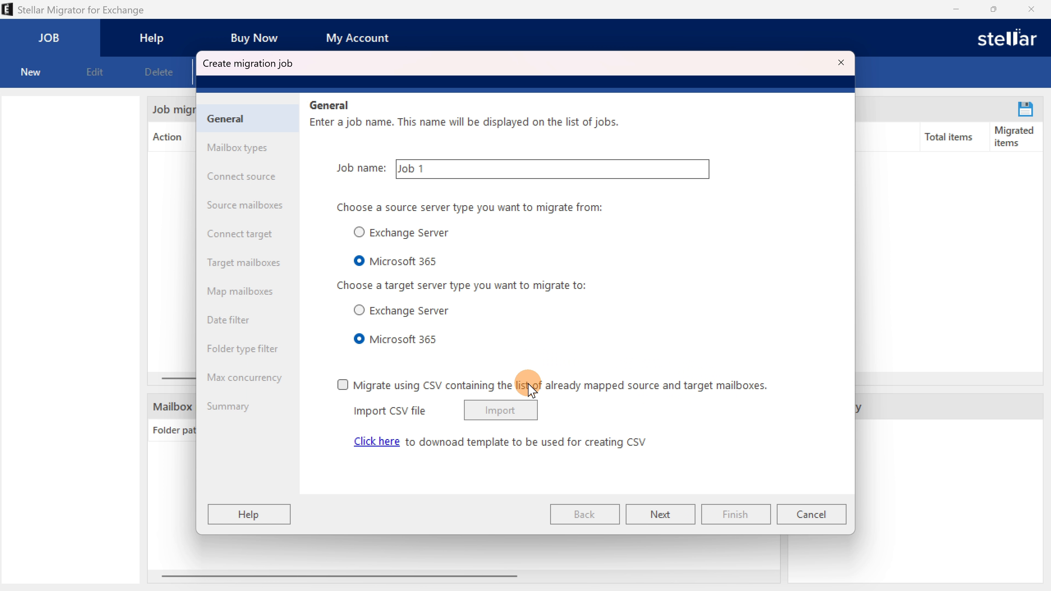
left_click(655, 520)
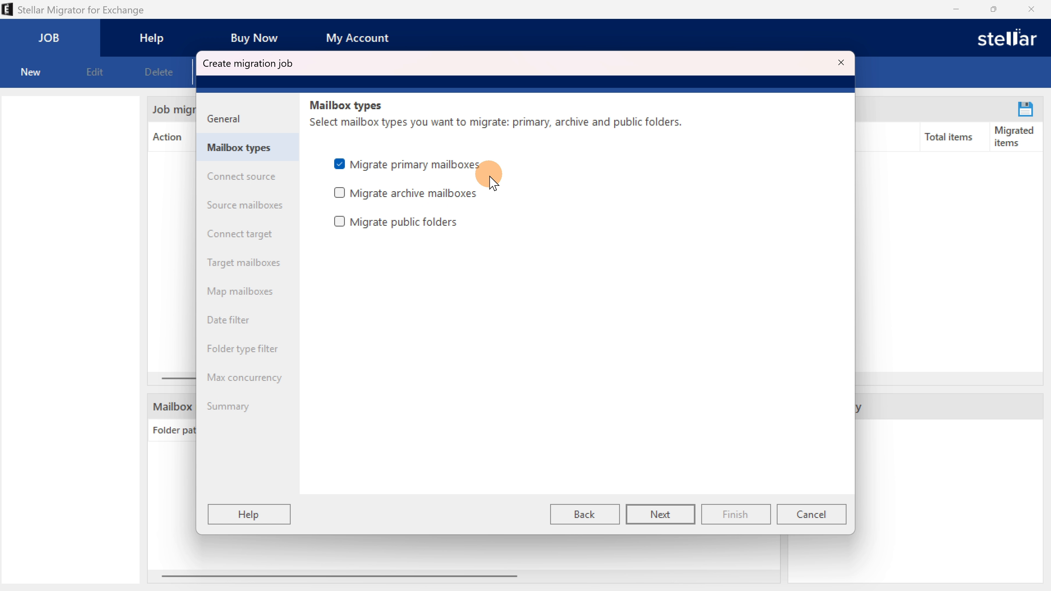
left_click(659, 512)
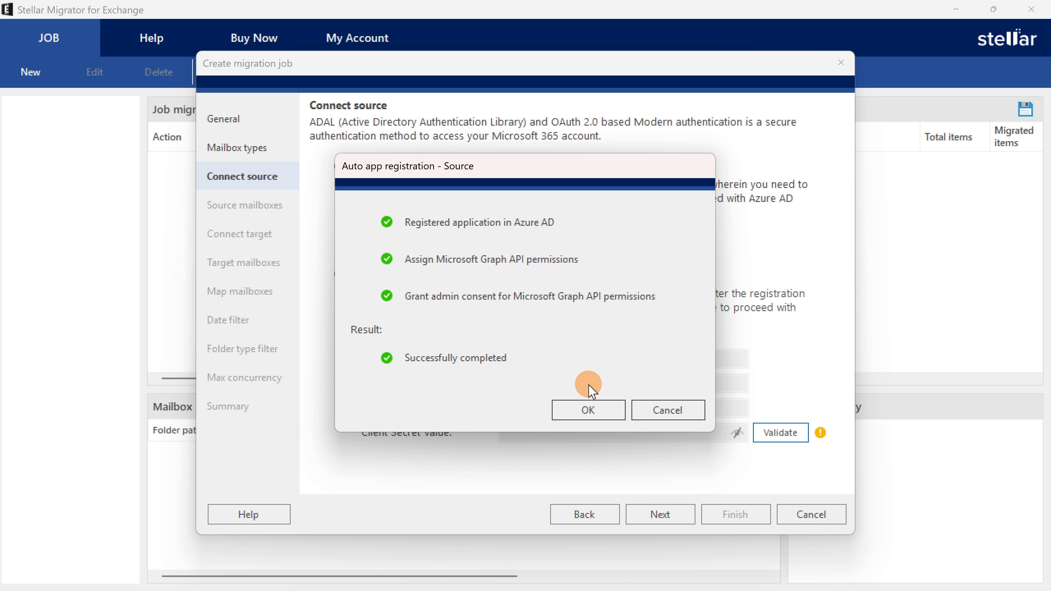
- Complete the source tenant's auto app registration and accept the list of source mailboxes
left_click(587, 410)
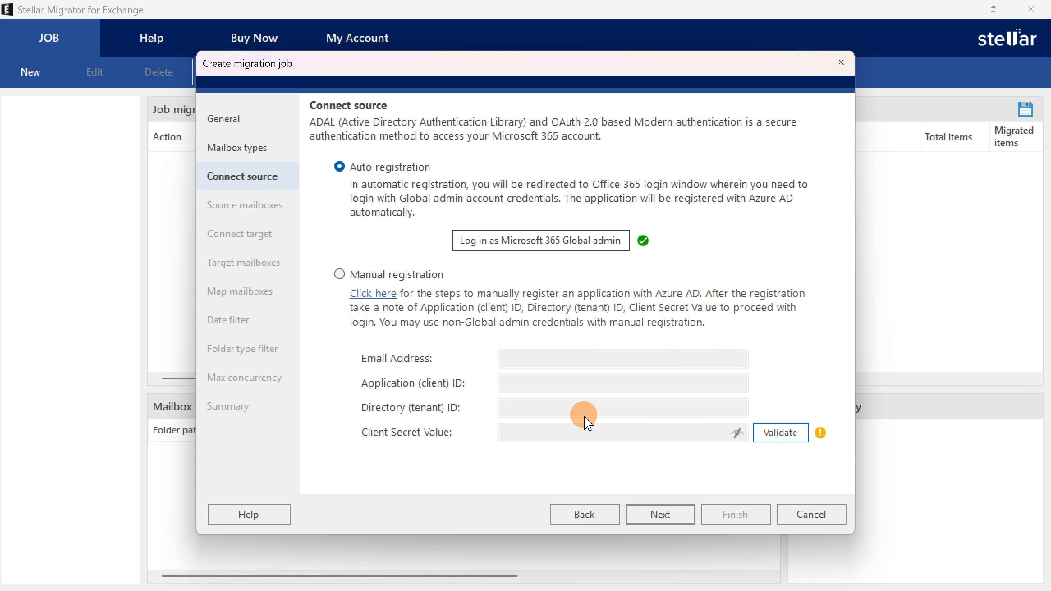
left_click(667, 525)
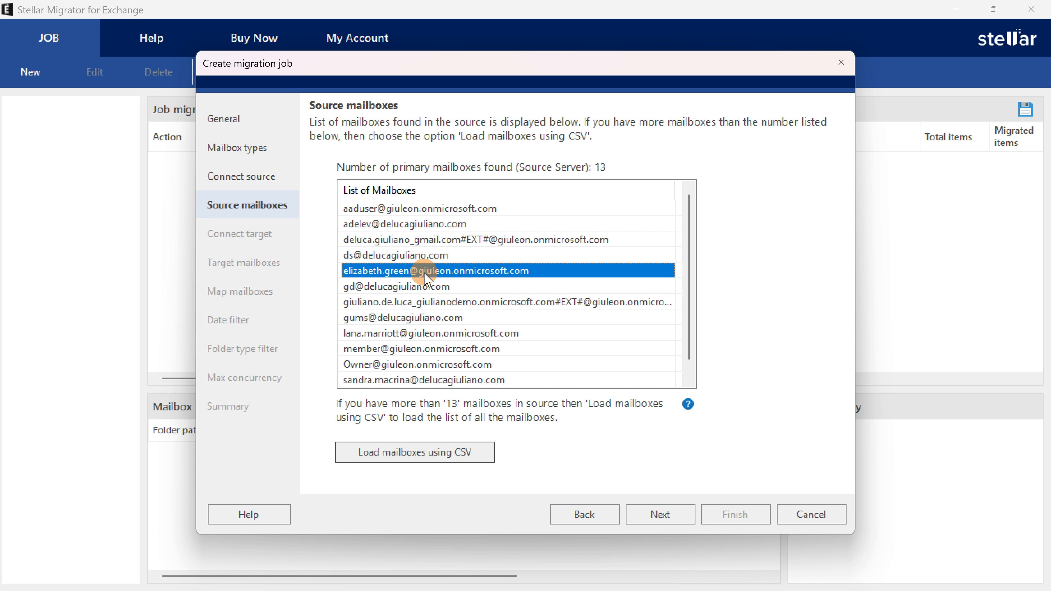
left_click(649, 520)
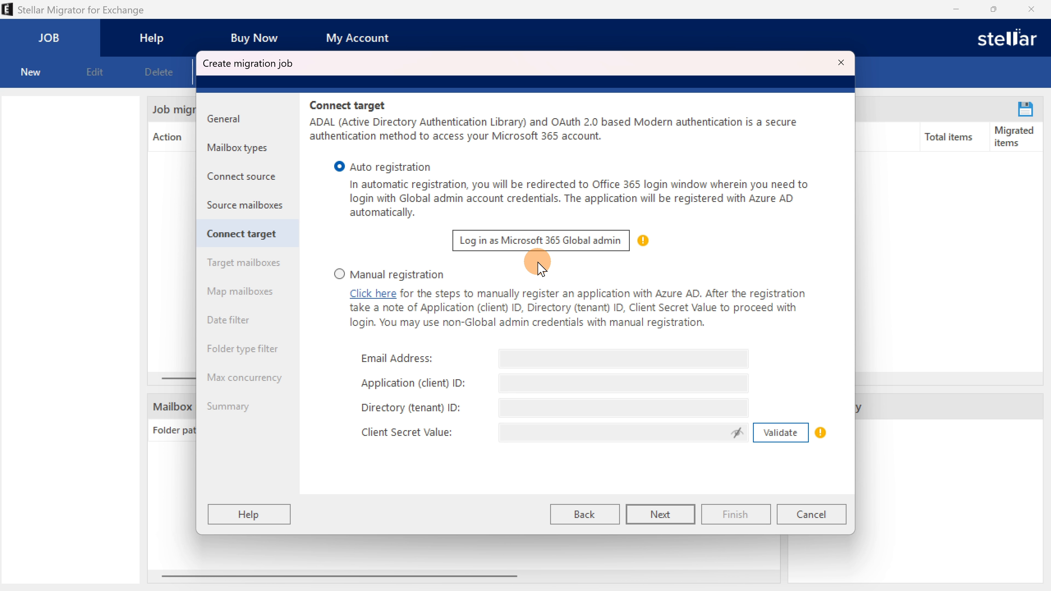
- Connect the target tenant through auto registration with a Microsoft 365 Global admin login
left_click(551, 248)
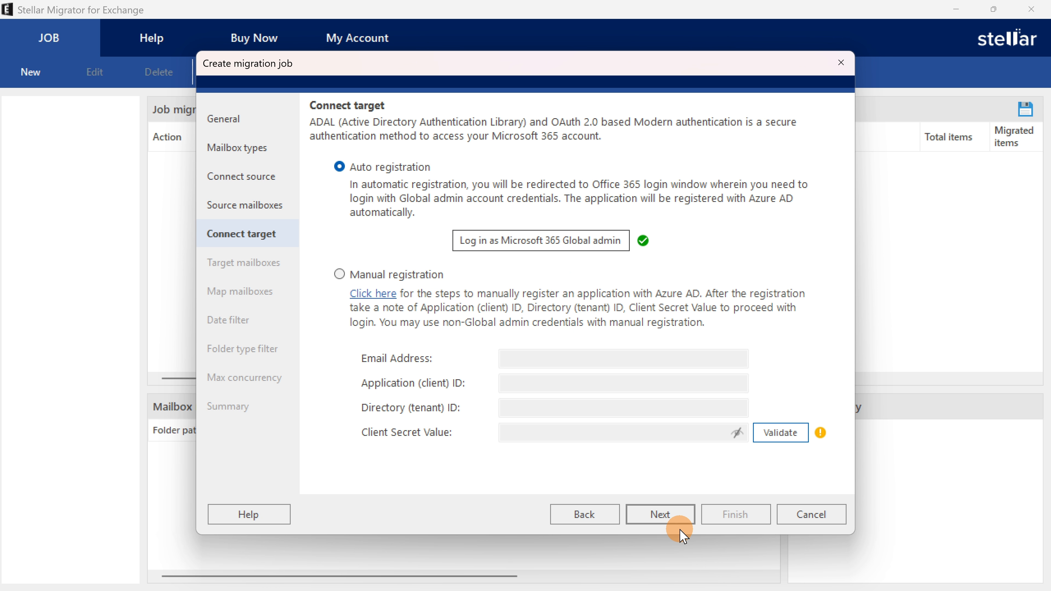
left_click(661, 516)
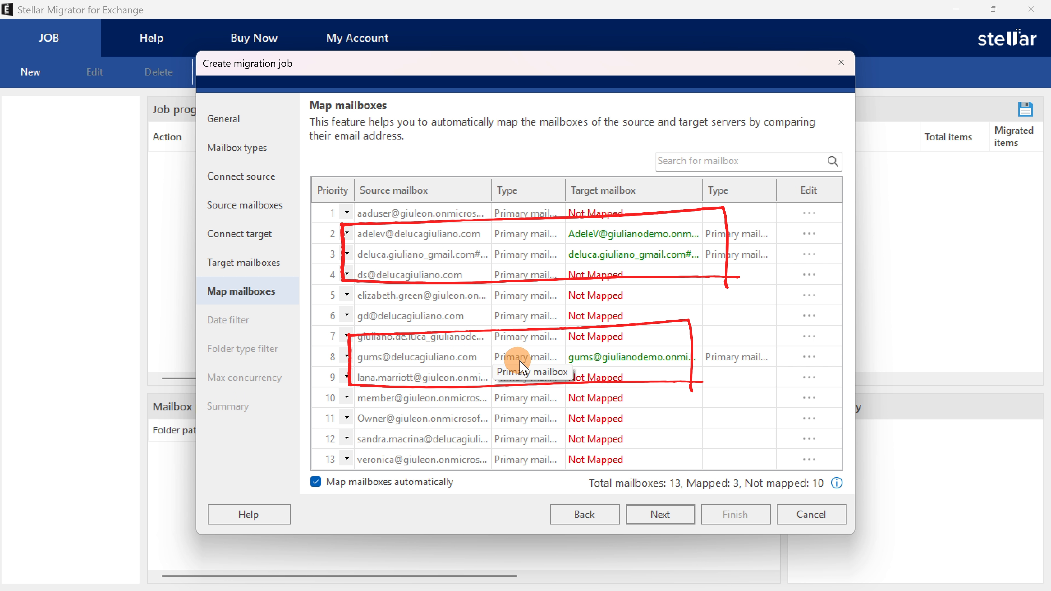
- Remove the target mapping of the source mailbox with priority 3 and accept the remaining mailbox mappings
left_click(810, 253)
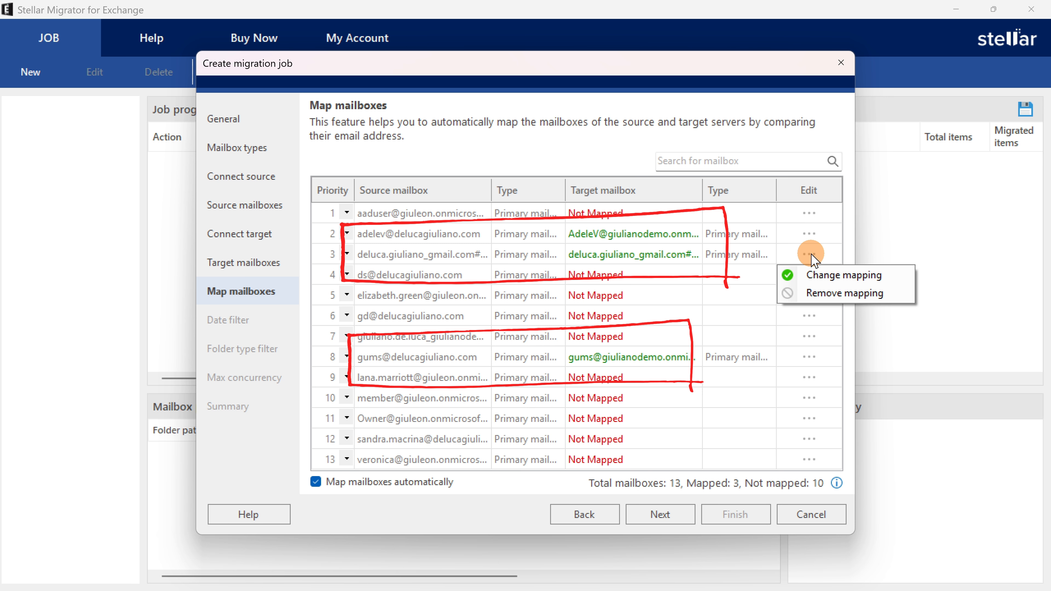
left_click(869, 293)
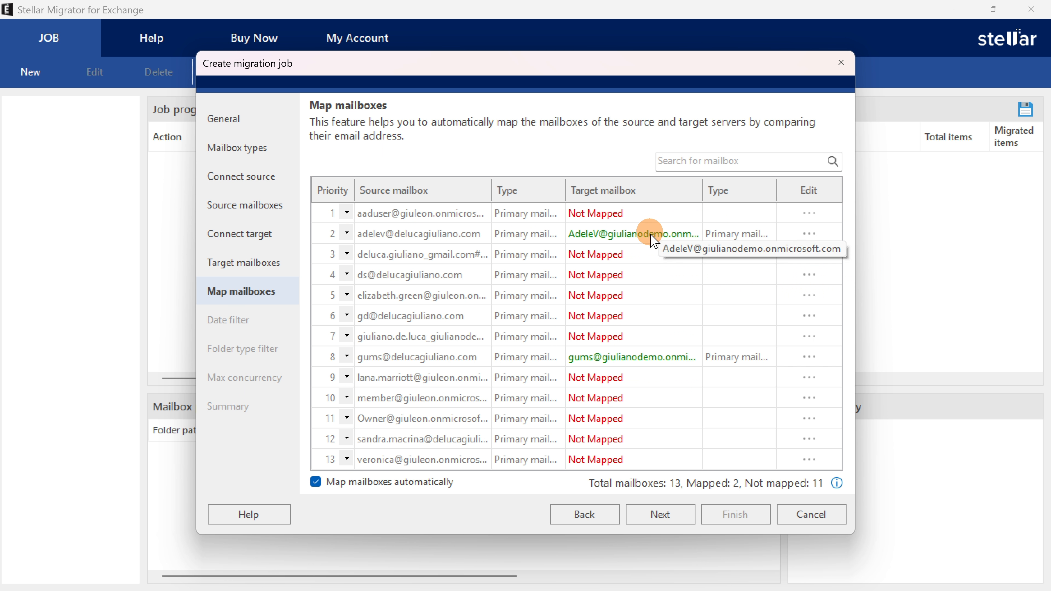
left_click(679, 508)
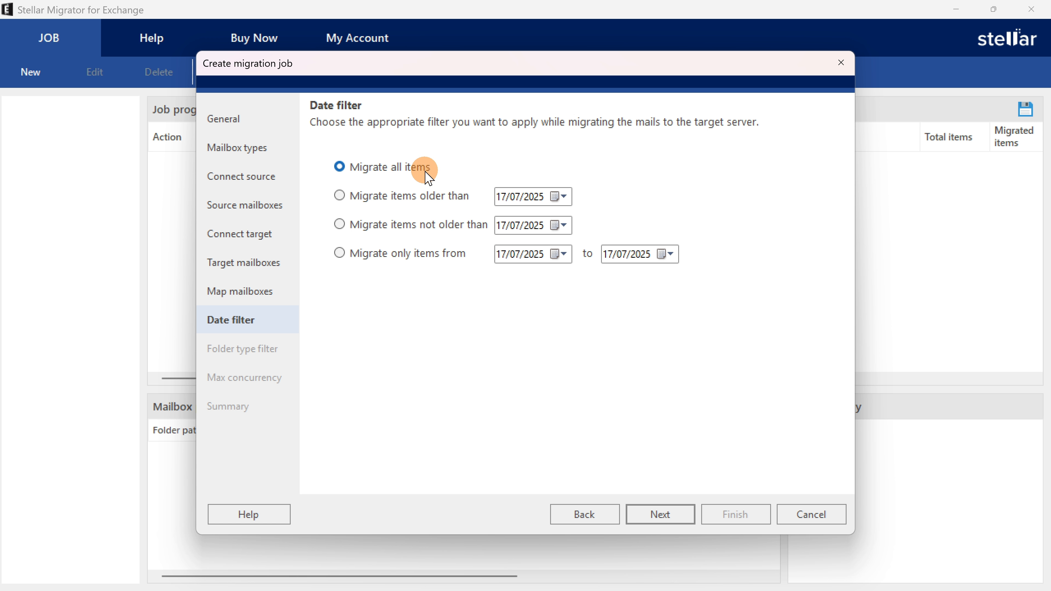
- Accept migrating all items without a date limit, including all folder types and special folders
left_click(682, 518)
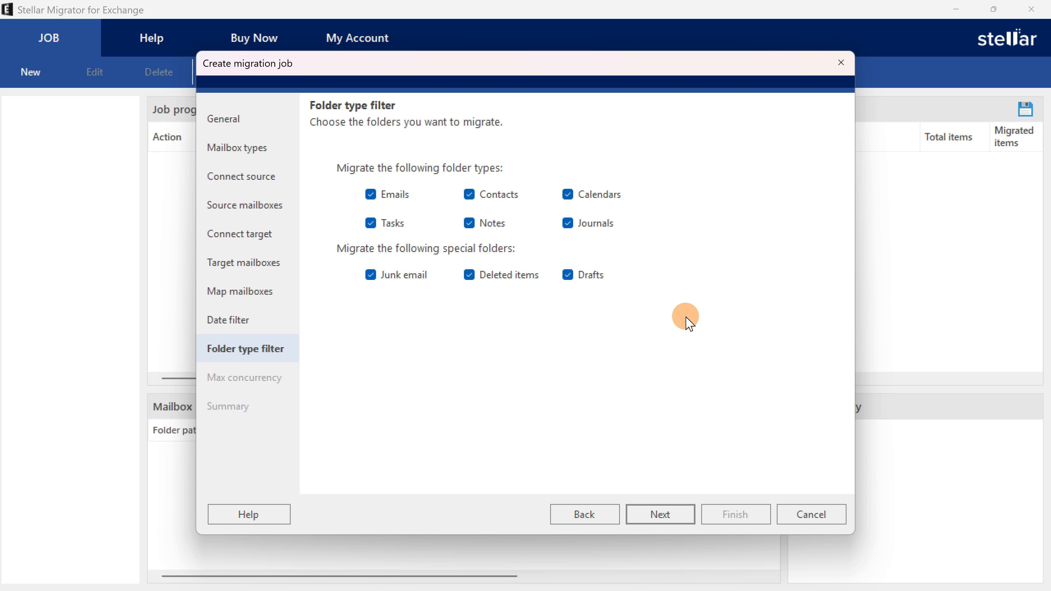
left_click(668, 521)
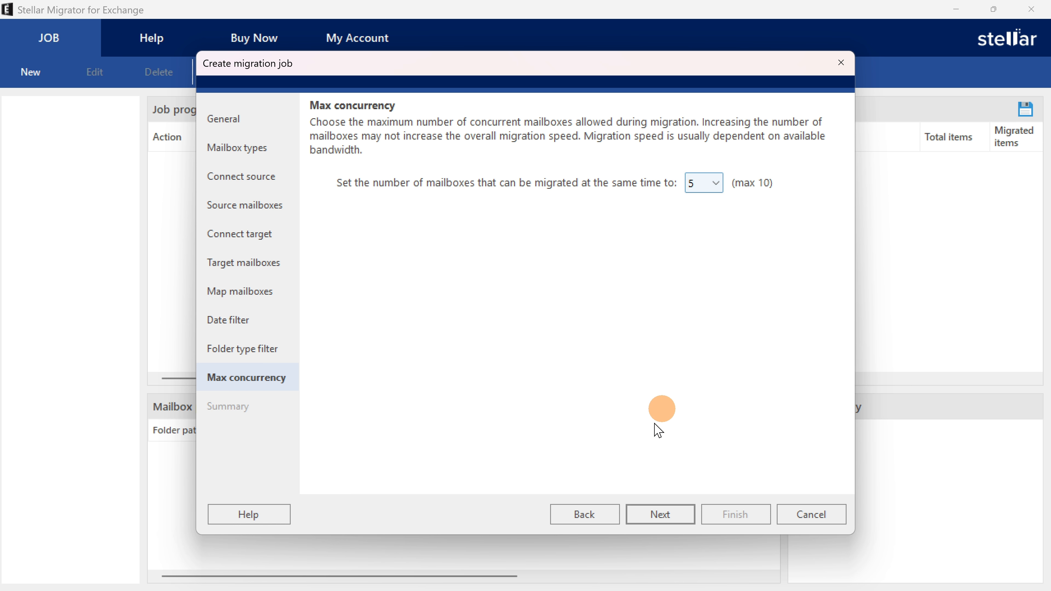
- Accept the maximum concurrency of 5 mailboxes and finish creating the migration job Job 1
left_click(658, 517)
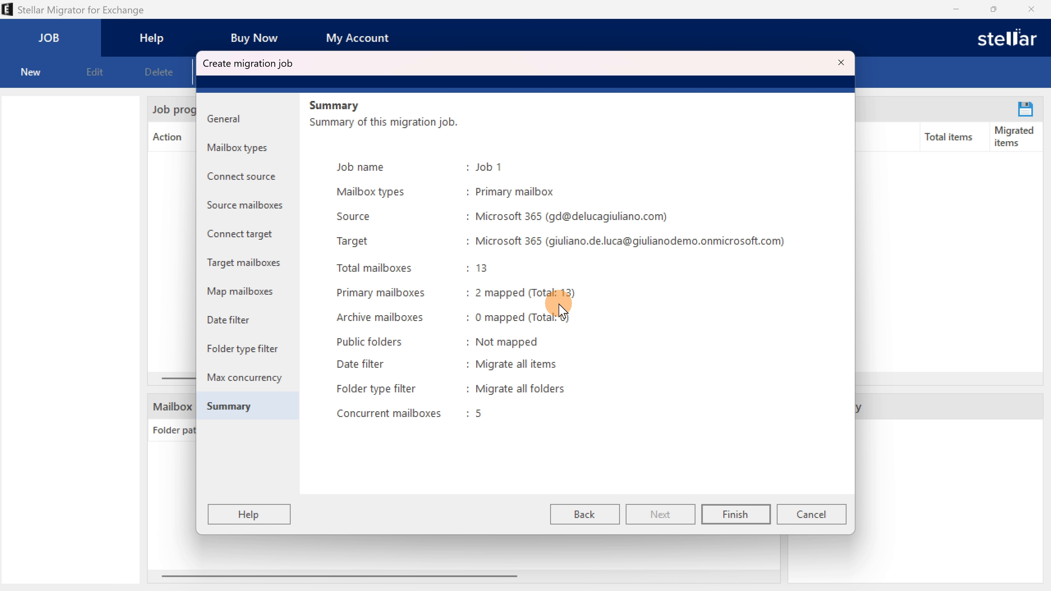
left_click(734, 515)
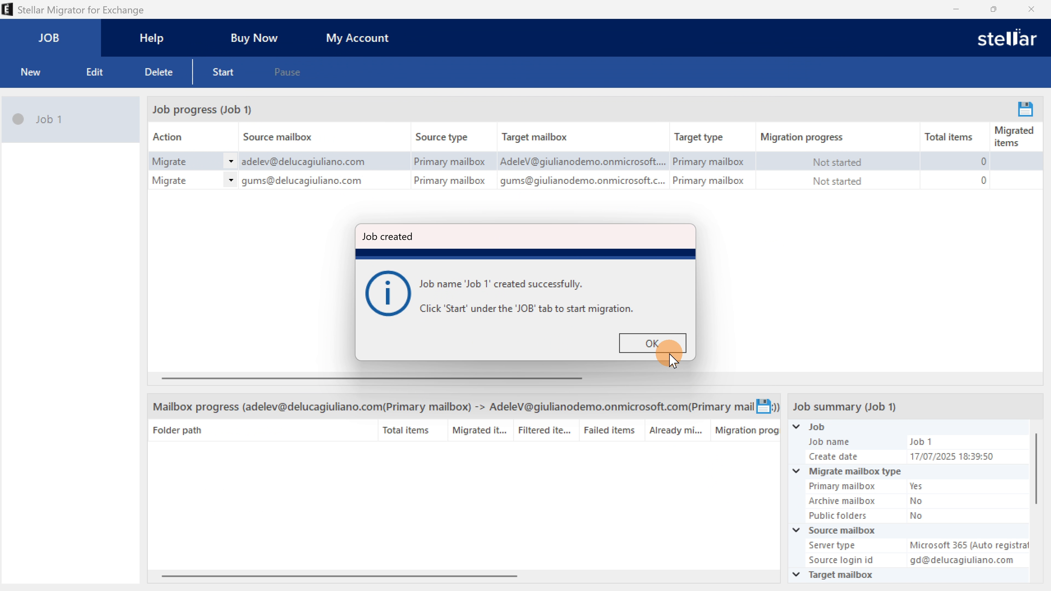
left_click(663, 347)
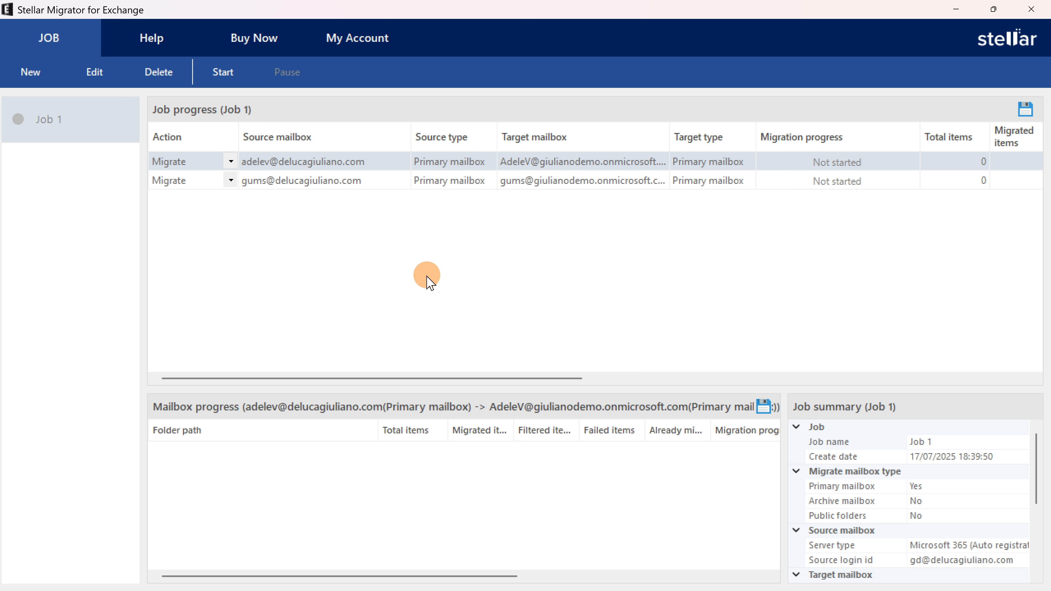
- Connect to the licensing server for the mailbox migration licenses and start the migration of Job 1
left_click(222, 74)
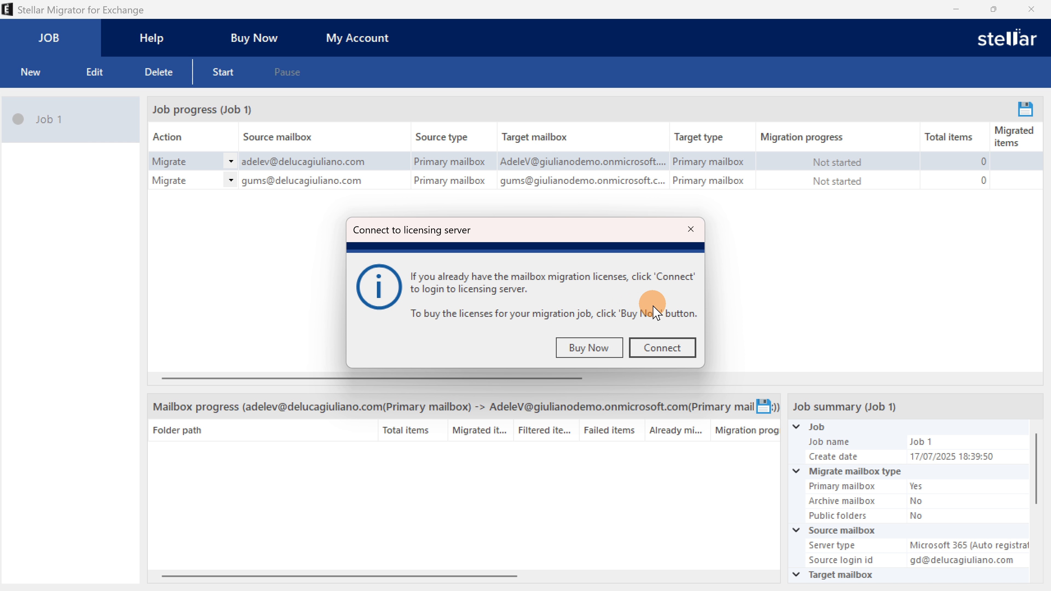
left_click(675, 354)
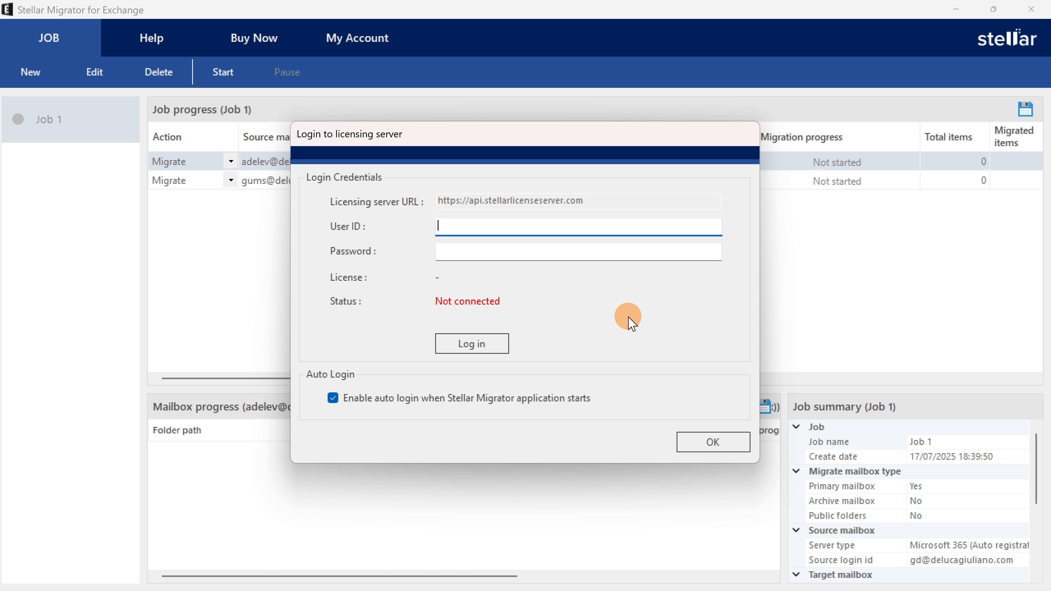
key("Escape")
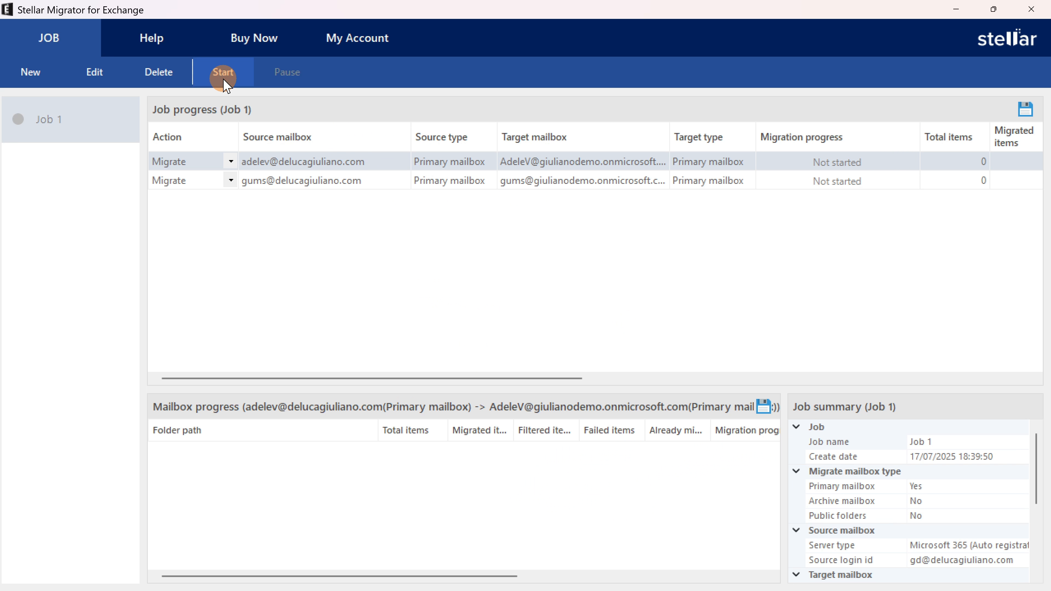
left_click(224, 77)
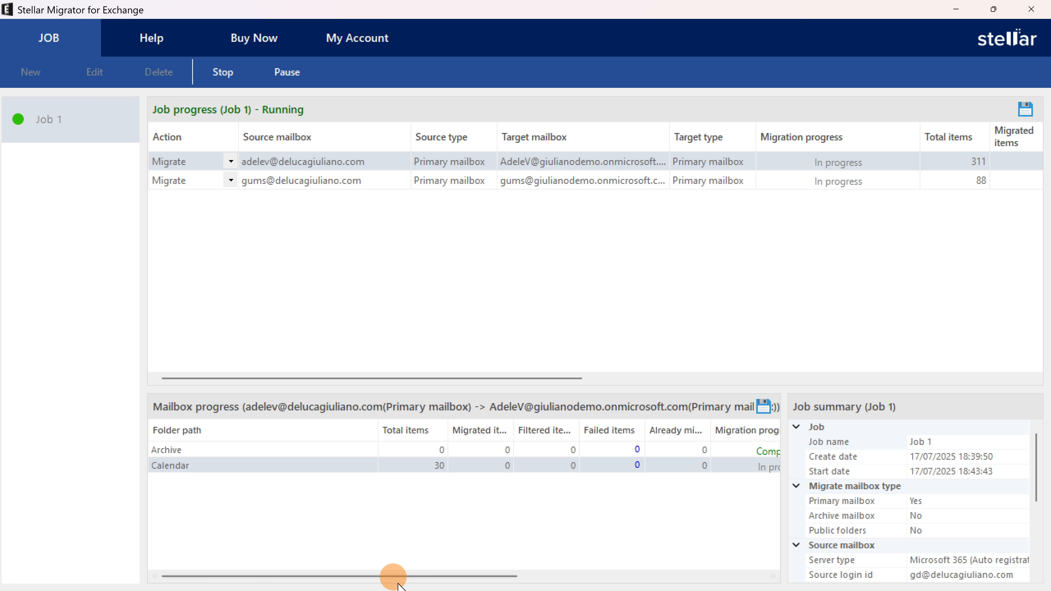
- Examine the per-folder migration progress and failure reasons of the first mailbox, and dismiss the job completion message
left_click_drag(419, 580, 303, 579)
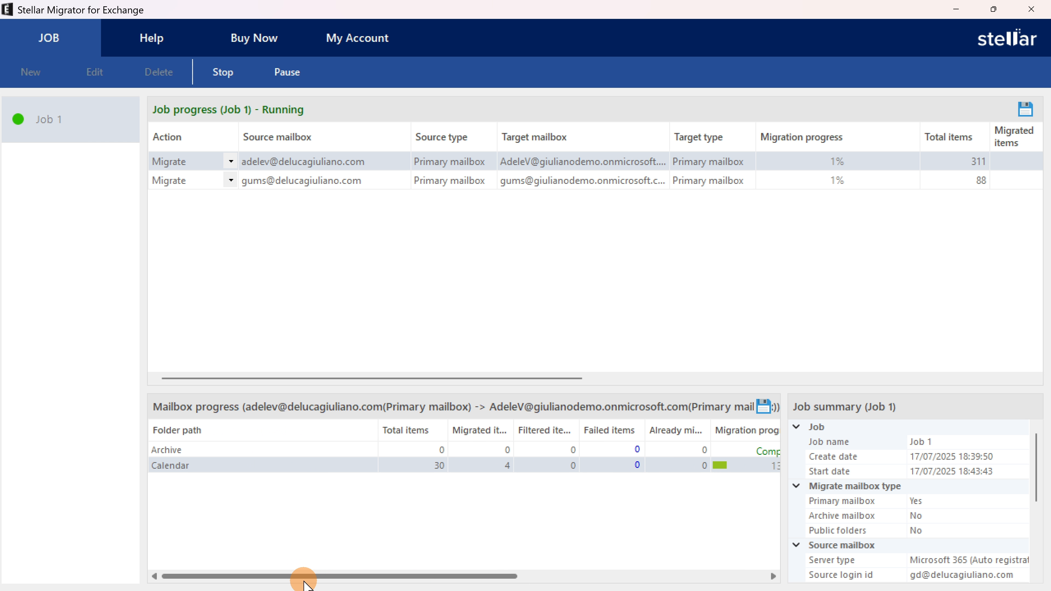
left_click_drag(397, 584, 472, 584)
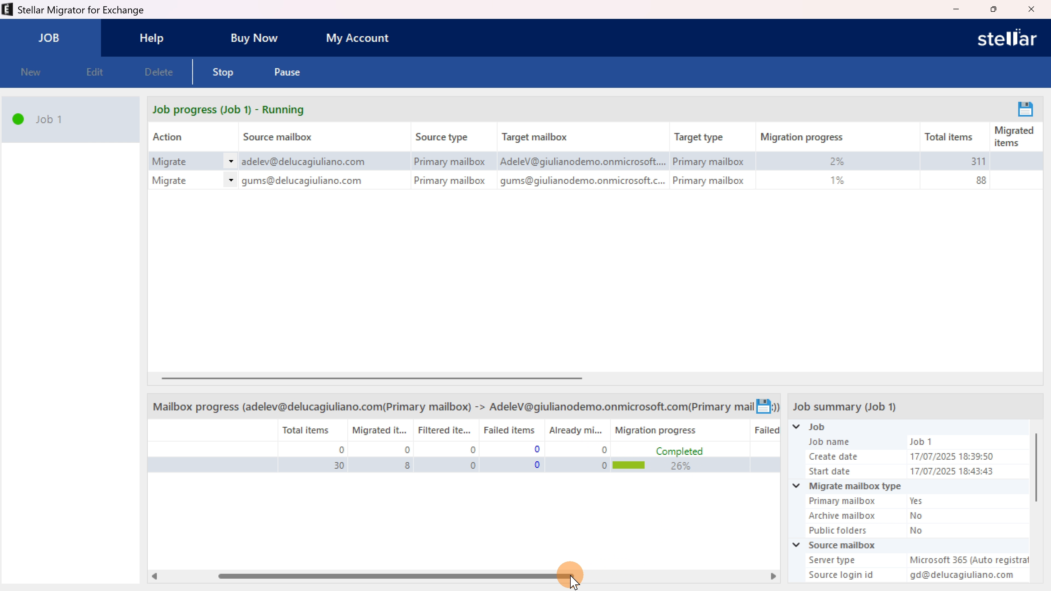
left_click_drag(572, 577, 706, 580)
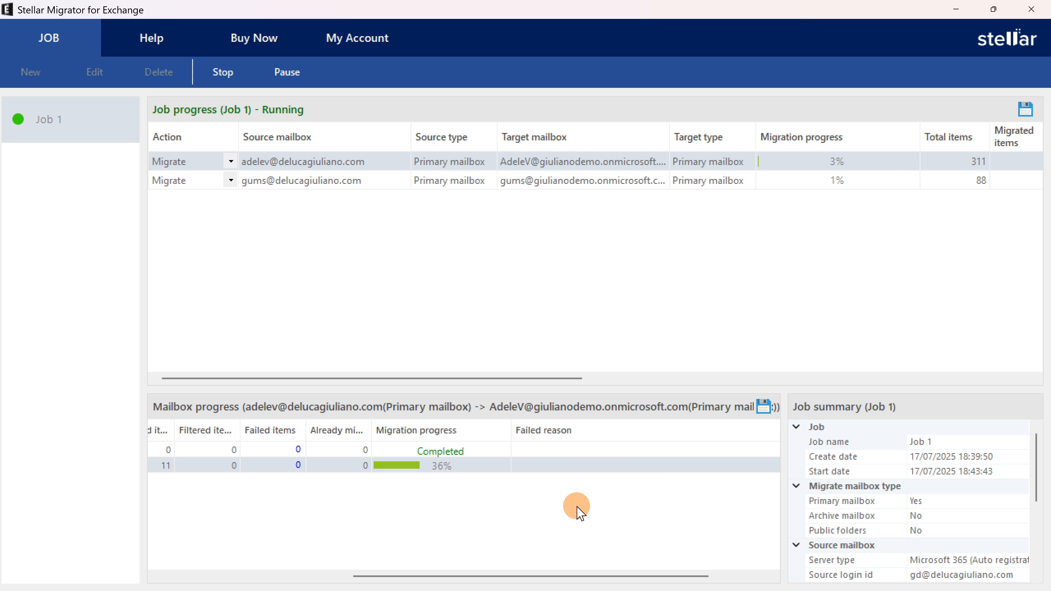
left_click_drag(599, 578, 349, 576)
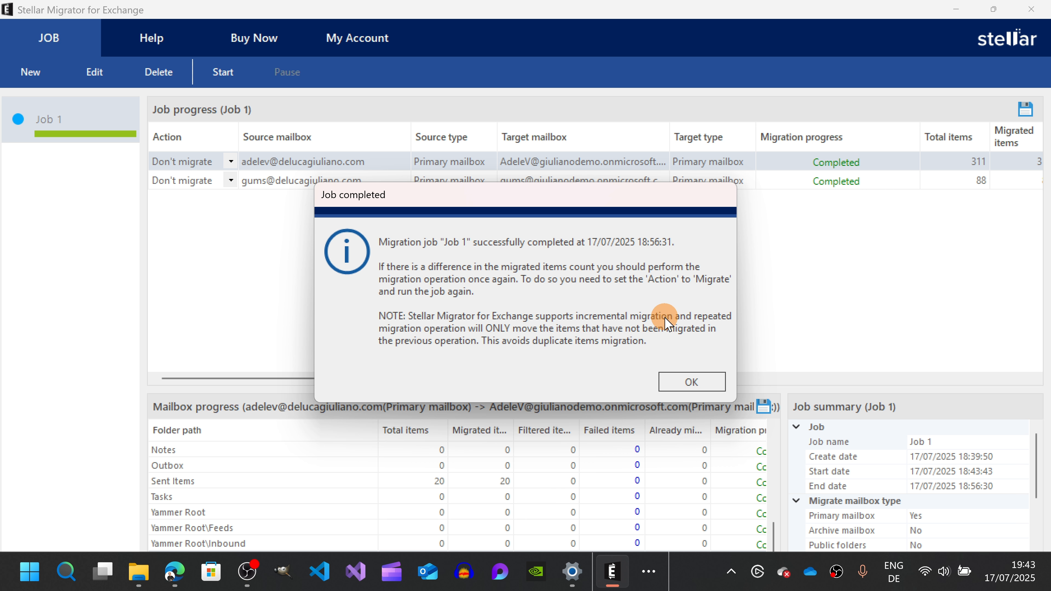
left_click(681, 382)
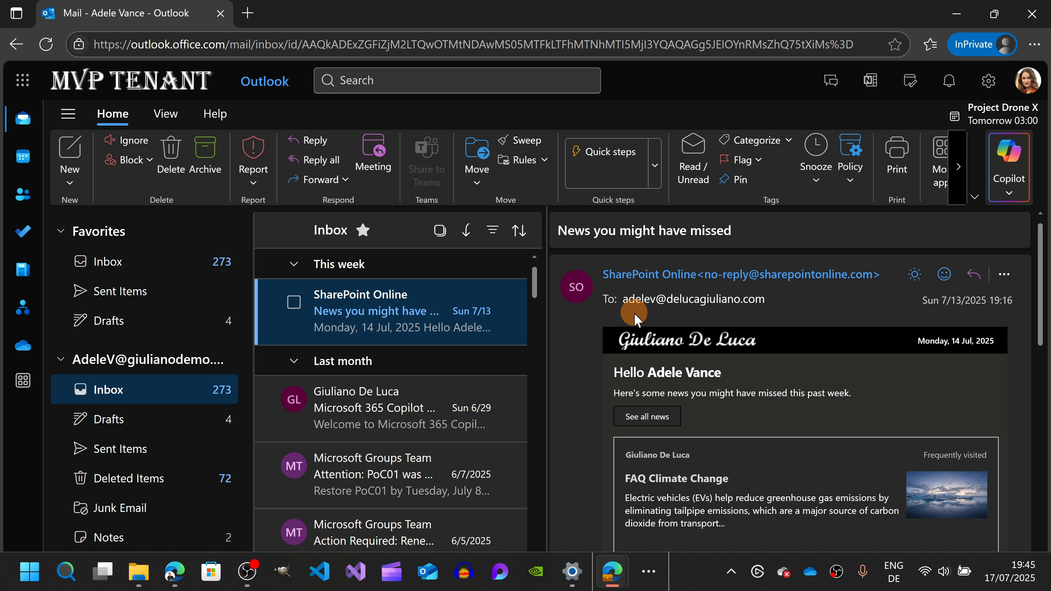
- Switch to the migrated mailbox in Outlook on the web and check which tenant account is signed in
left_click(1027, 96)
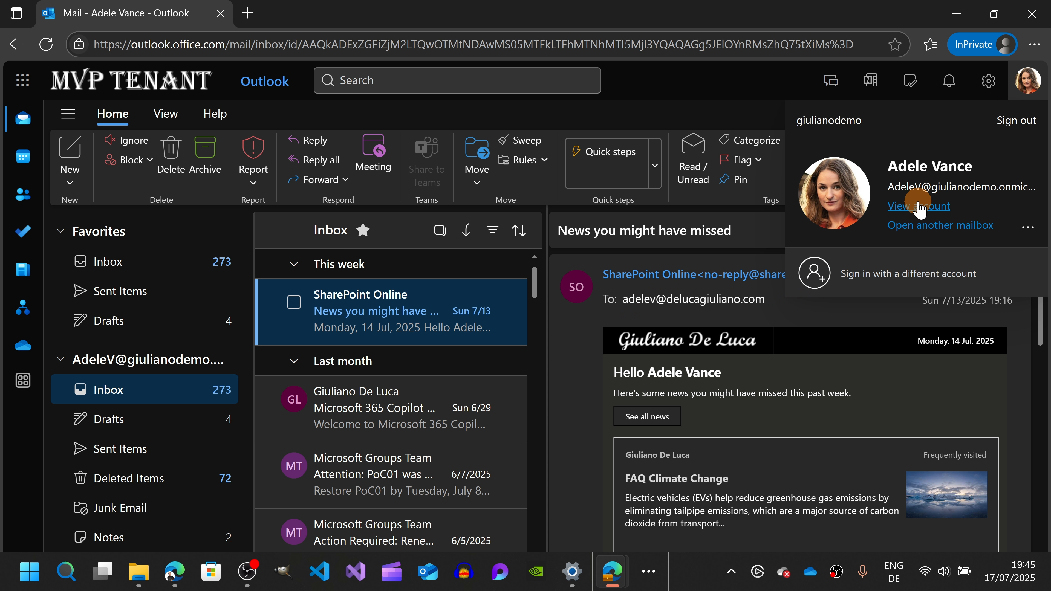